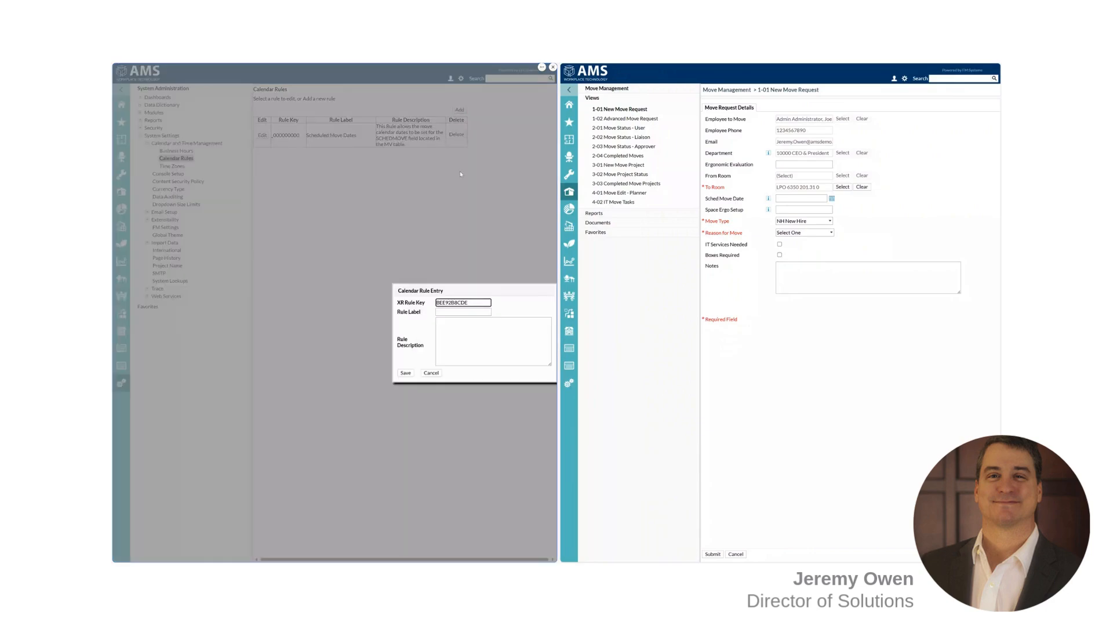
Label and describe the new calendar rule as "Mon, Wed, 5 days lead" and save it
{"action": "left_click", "coordinate": [442, 311]}
{"action": "type", "text": "Mon, Wed, 5 days lead"}
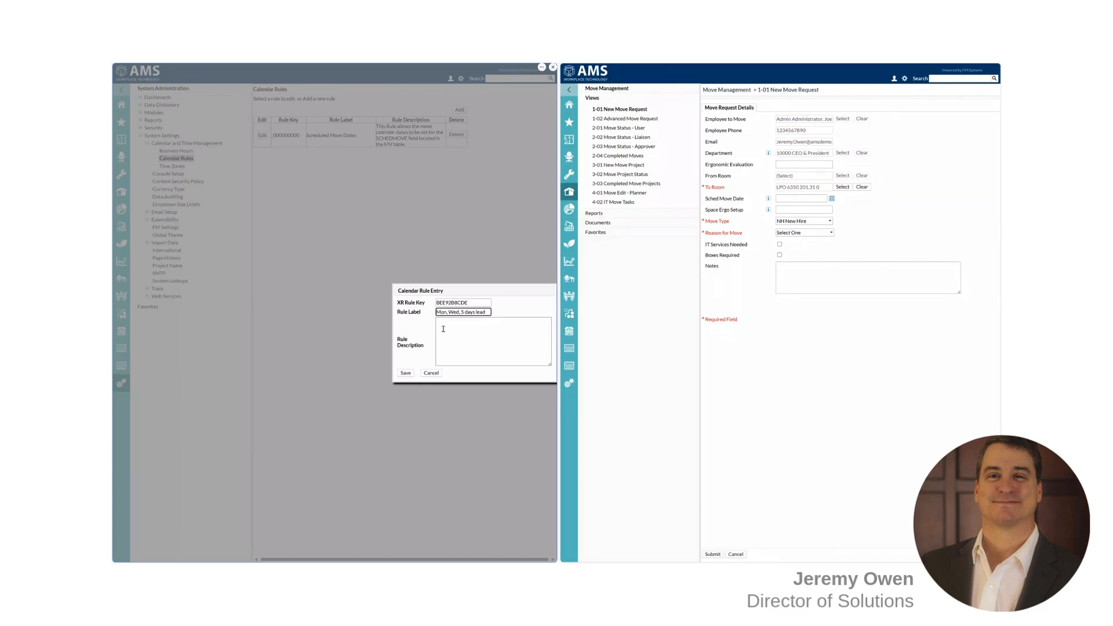
{"action": "left_click", "coordinate": [446, 335]}
{"action": "type", "text": "Mon, Wed, 5 days lead"}
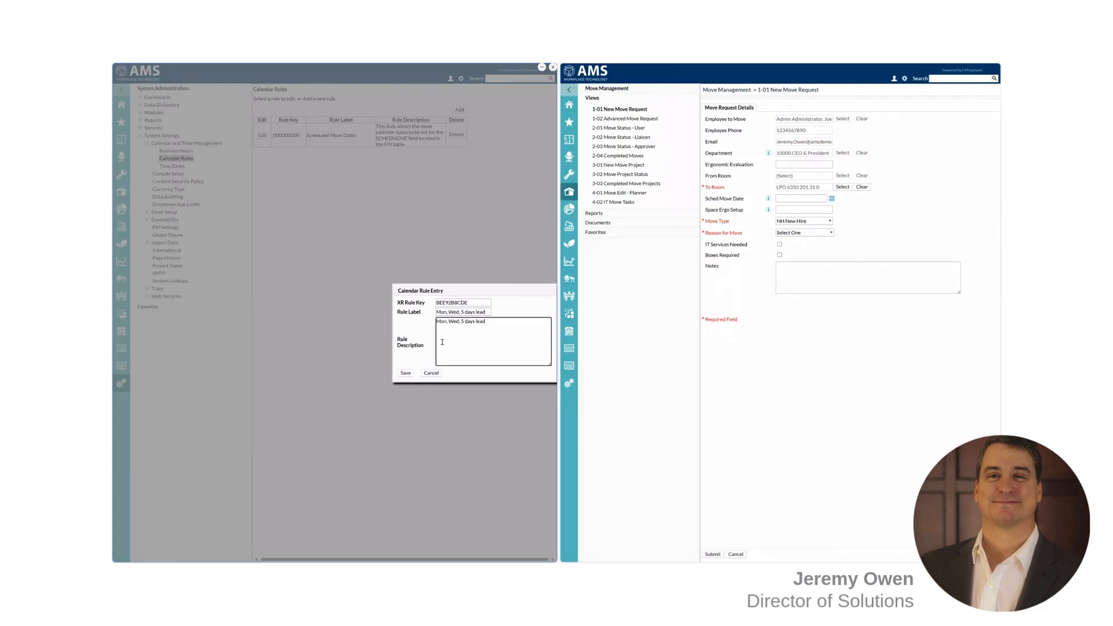
{"action": "left_click", "coordinate": [406, 374]}
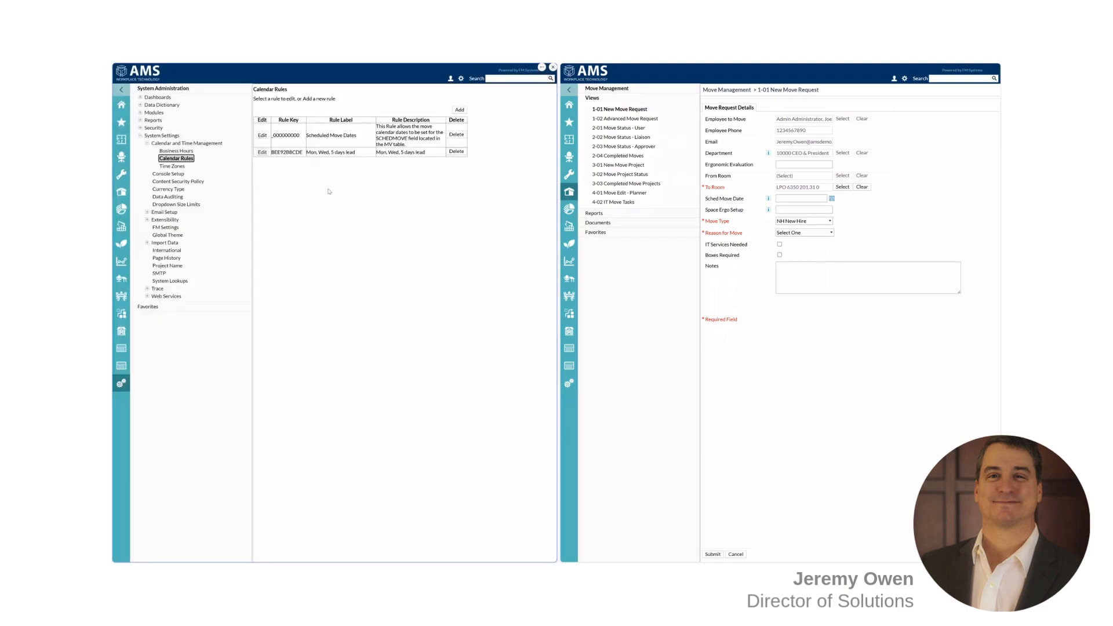
Add Black Out Weekdays to the "Mon, Wed, 5 days lead" rule, blocking Sunday, Tuesday, Thursday and Saturday as well as Friday
{"action": "left_click", "coordinate": [262, 153]}
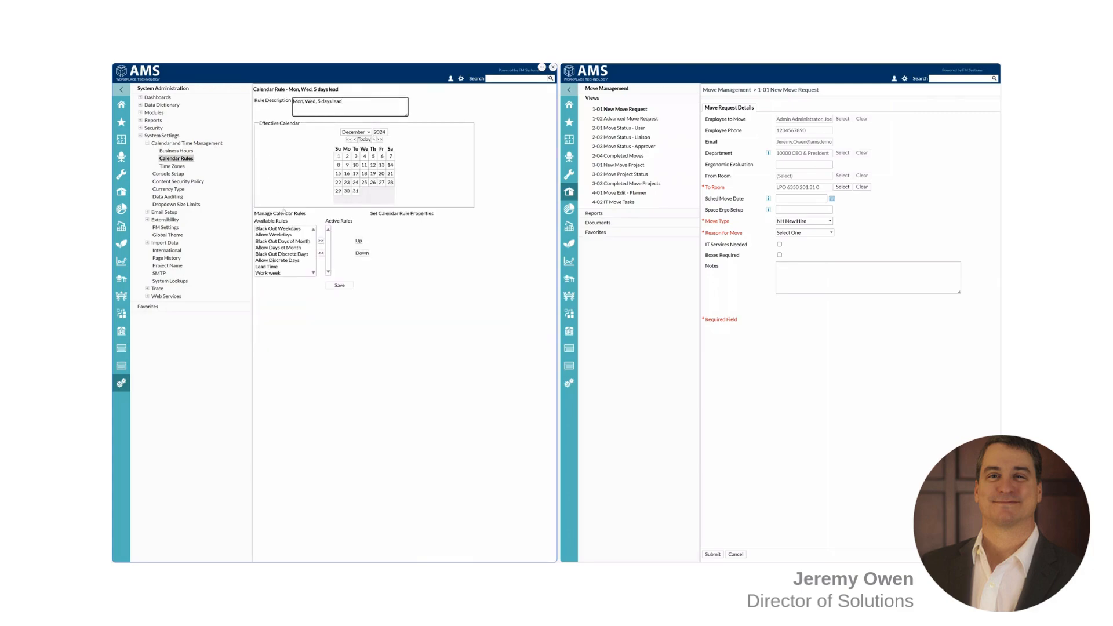
{"action": "left_click", "coordinate": [284, 229]}
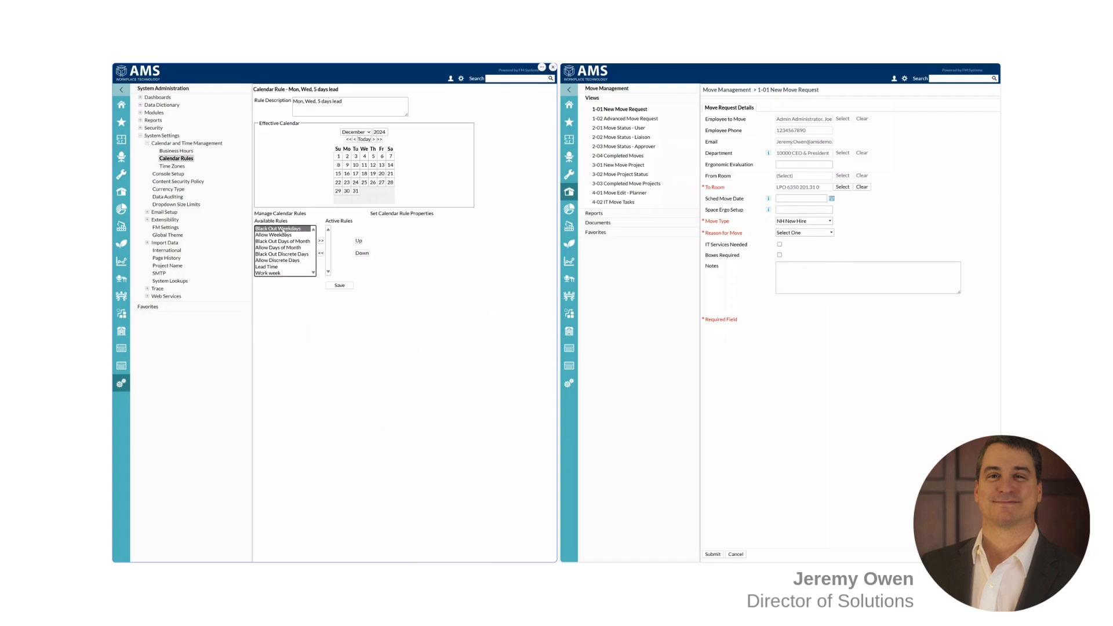
{"action": "left_click", "coordinate": [320, 241]}
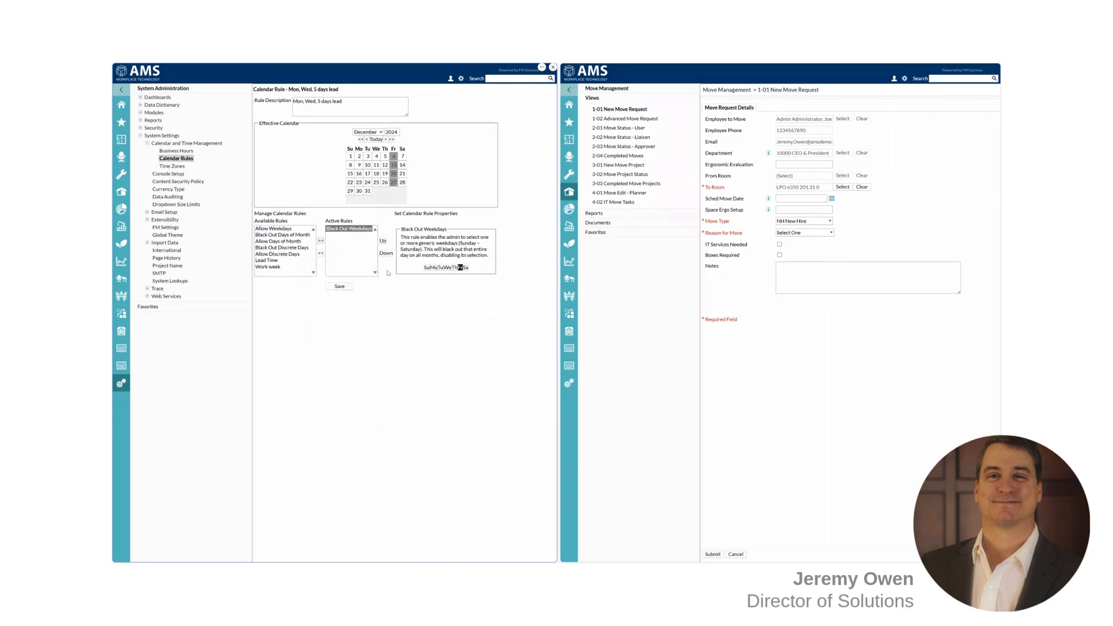
{"action": "left_click", "coordinate": [426, 268]}
{"action": "left_click", "coordinate": [440, 267]}
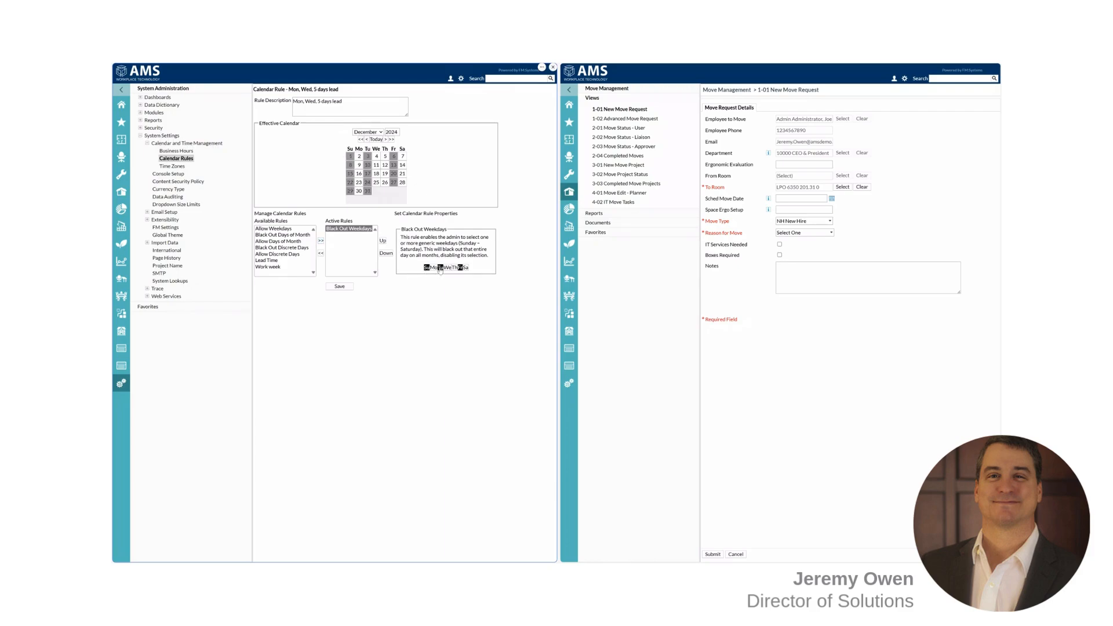
{"action": "left_click", "coordinate": [453, 268]}
{"action": "left_click", "coordinate": [466, 268]}
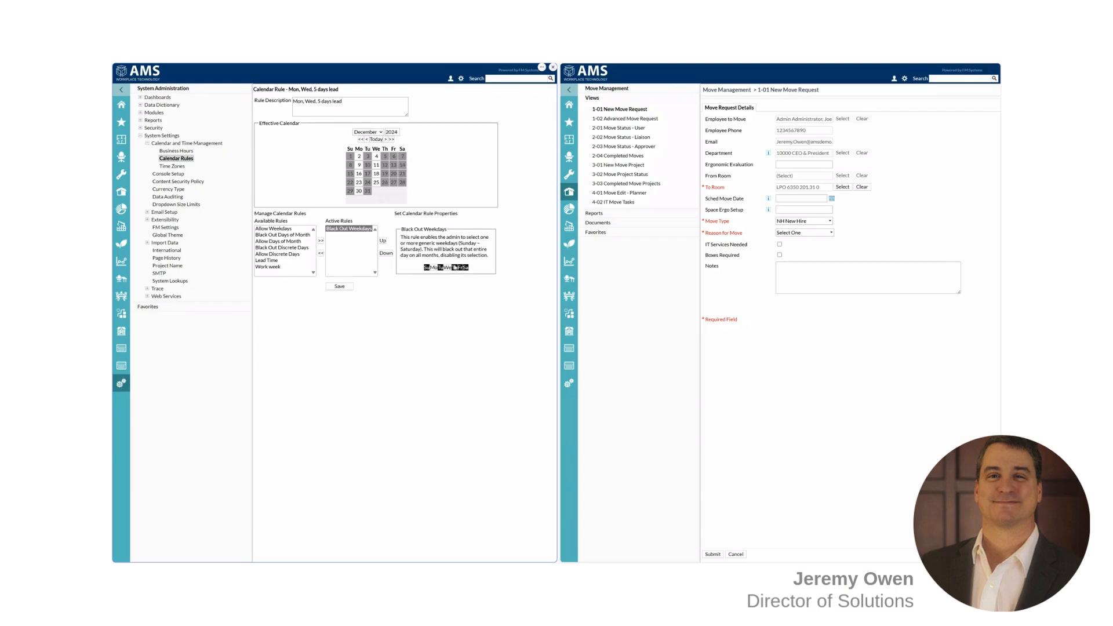
Add a Lead Time of 5 days from today to the rule, preview January 2025, and save the rule
{"action": "left_click", "coordinate": [273, 261]}
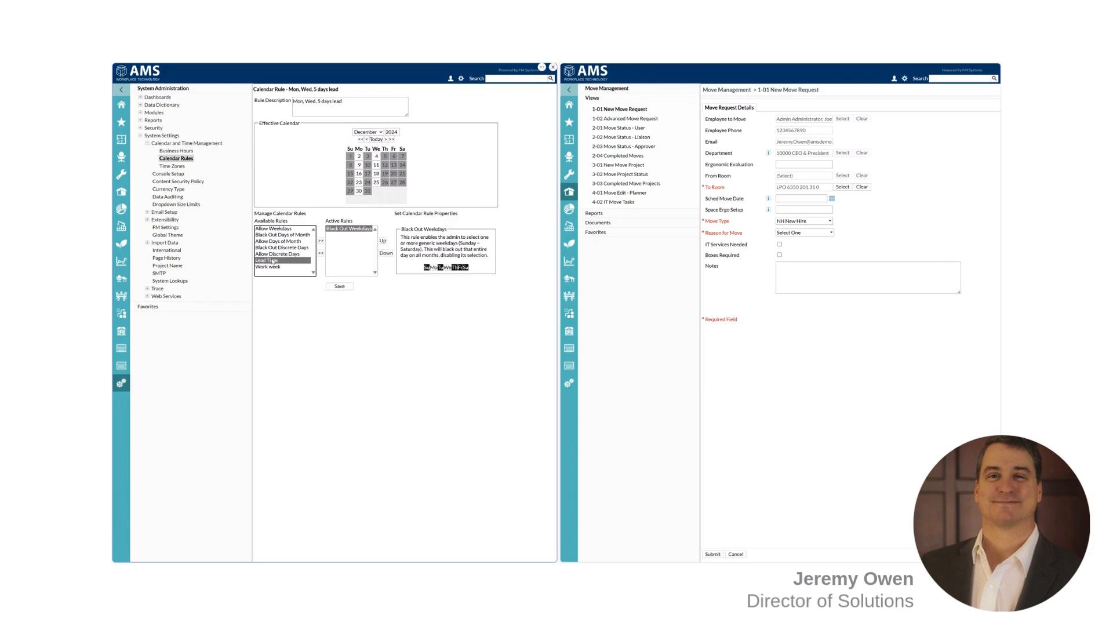
{"action": "left_click", "coordinate": [320, 241]}
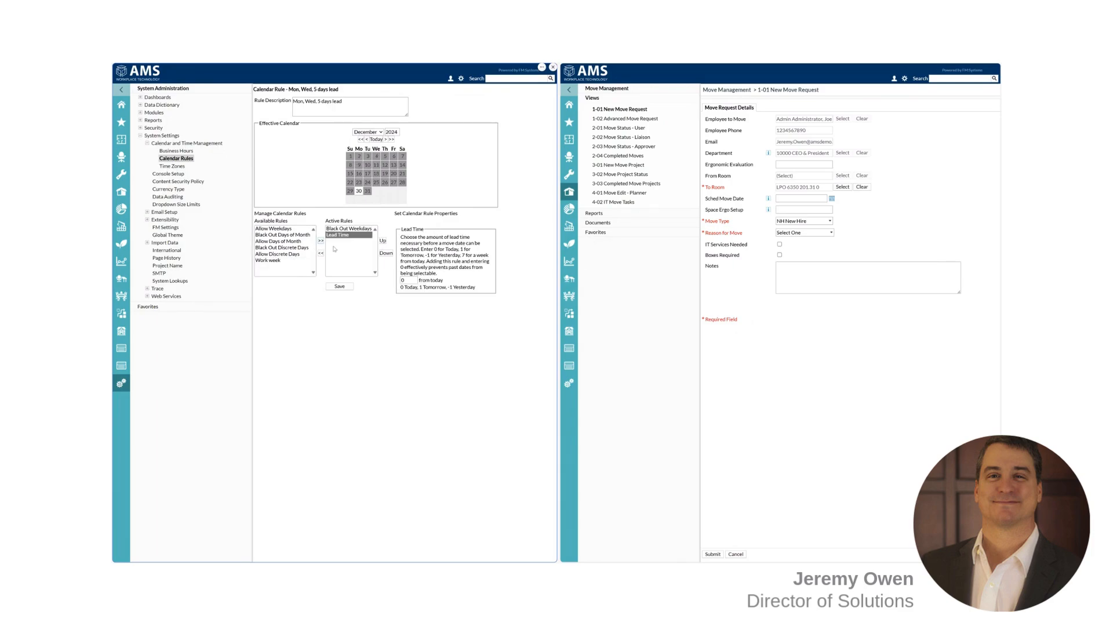
{"action": "double_click", "coordinate": [405, 279]}
{"action": "left_click", "coordinate": [382, 271]}
{"action": "left_click", "coordinate": [386, 139]}
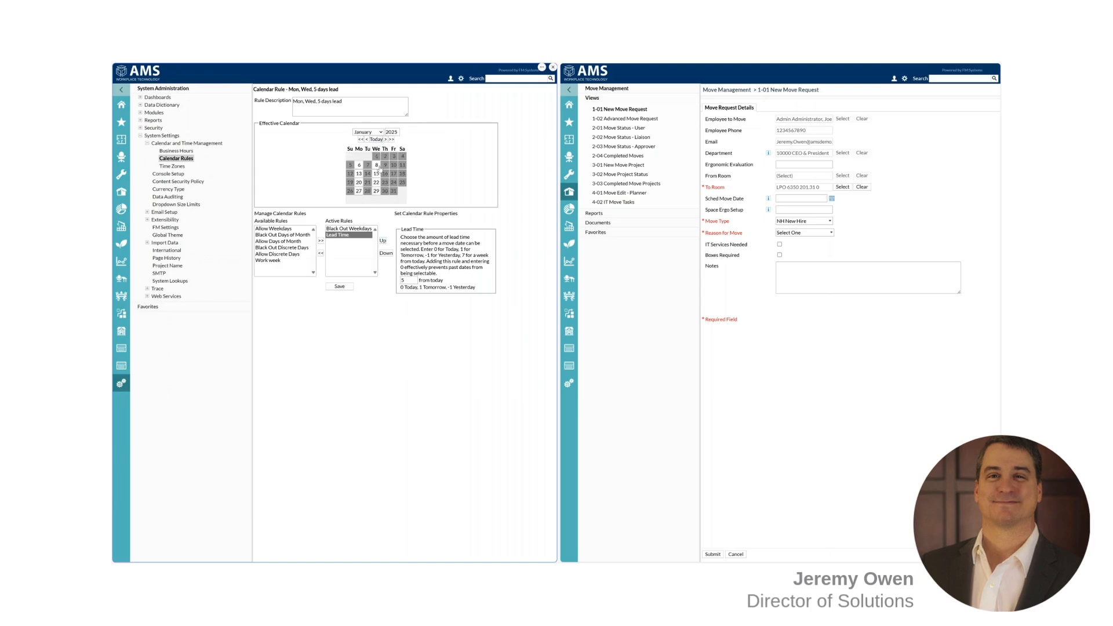
{"action": "left_click", "coordinate": [339, 287]}
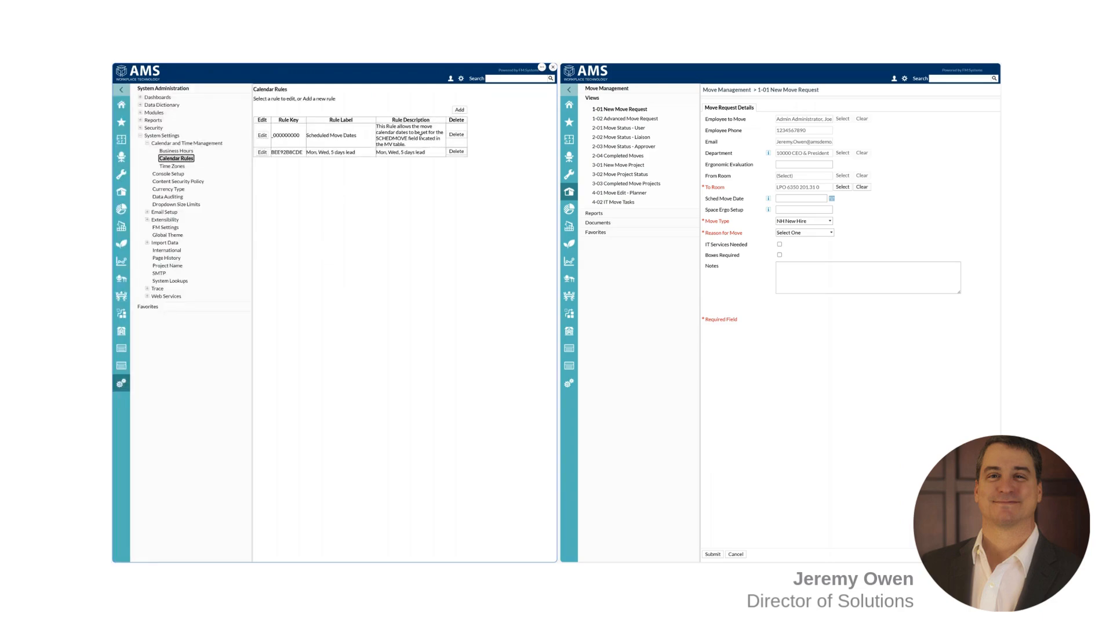
Create another calendar rule with the label and description "Tue, Thur, 5 days lead" and save it
{"action": "left_click", "coordinate": [458, 110]}
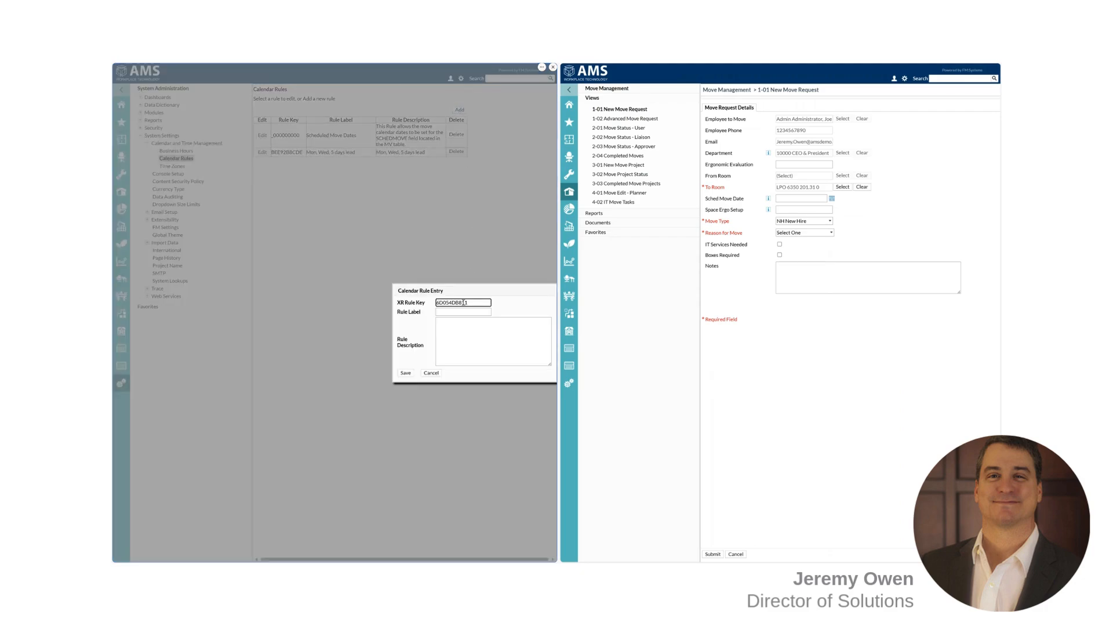
{"action": "left_click", "coordinate": [444, 314]}
{"action": "type", "text": "Mon, Wed, 5 days lead"}
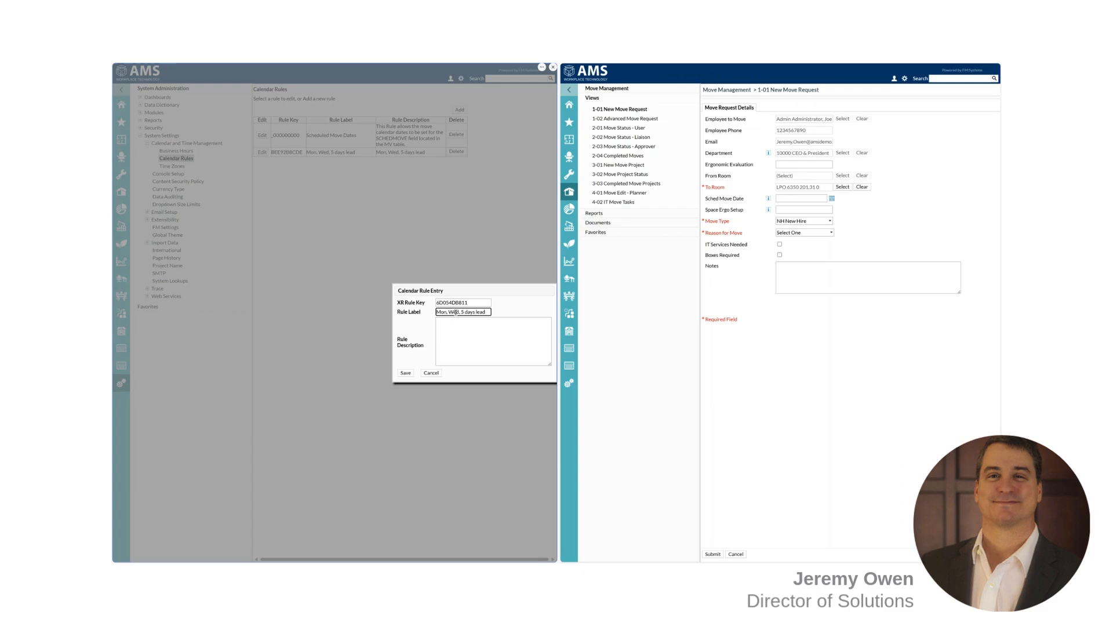
{"action": "left_click_drag", "start_coordinate": [460, 312], "coordinate": [436, 314]}
{"action": "type", "text": "Tue, Thu,r"}
{"action": "key", "text": "ctrl+a"}
{"action": "key", "text": "ctrl+c"}
{"action": "key", "text": "Tab"}
{"action": "key", "text": "ctrl+v"}
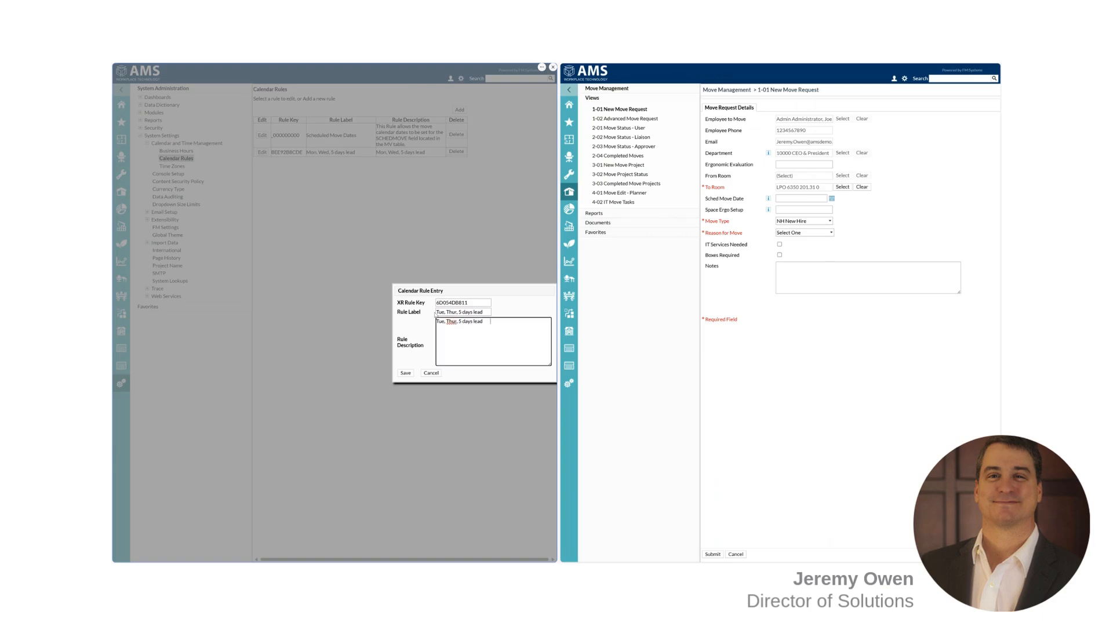
{"action": "left_click", "coordinate": [405, 374]}
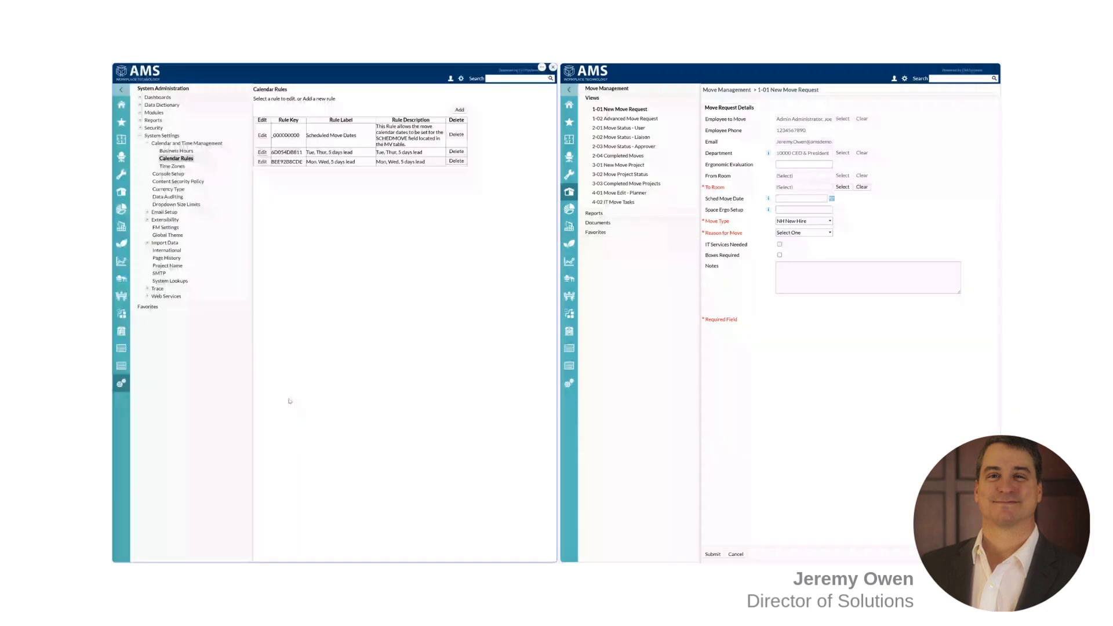
Open the Move Management view 1-01 New Move Request for modification and select its Sched Move Date field
{"action": "left_click", "coordinate": [140, 112]}
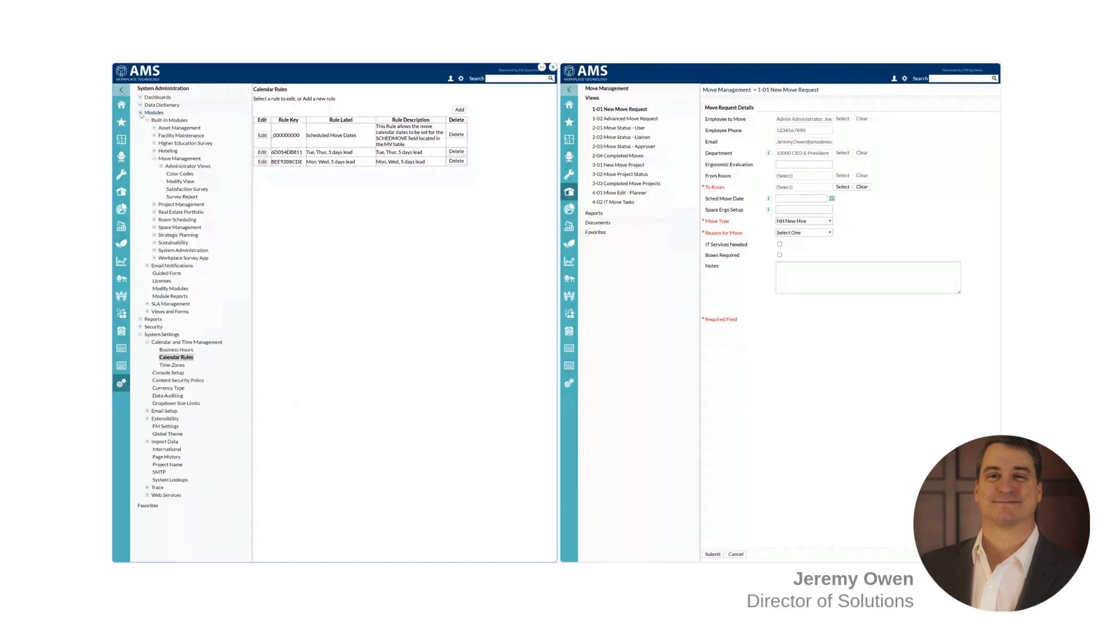
{"action": "left_click", "coordinate": [175, 182]}
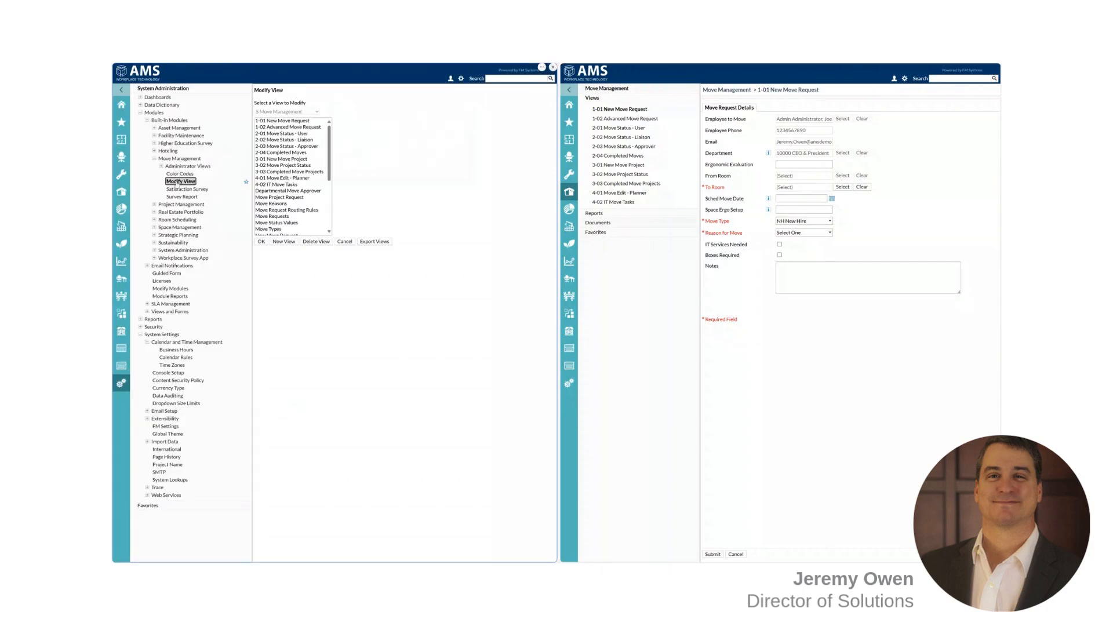
{"action": "left_click", "coordinate": [294, 121]}
{"action": "left_click", "coordinate": [261, 241]}
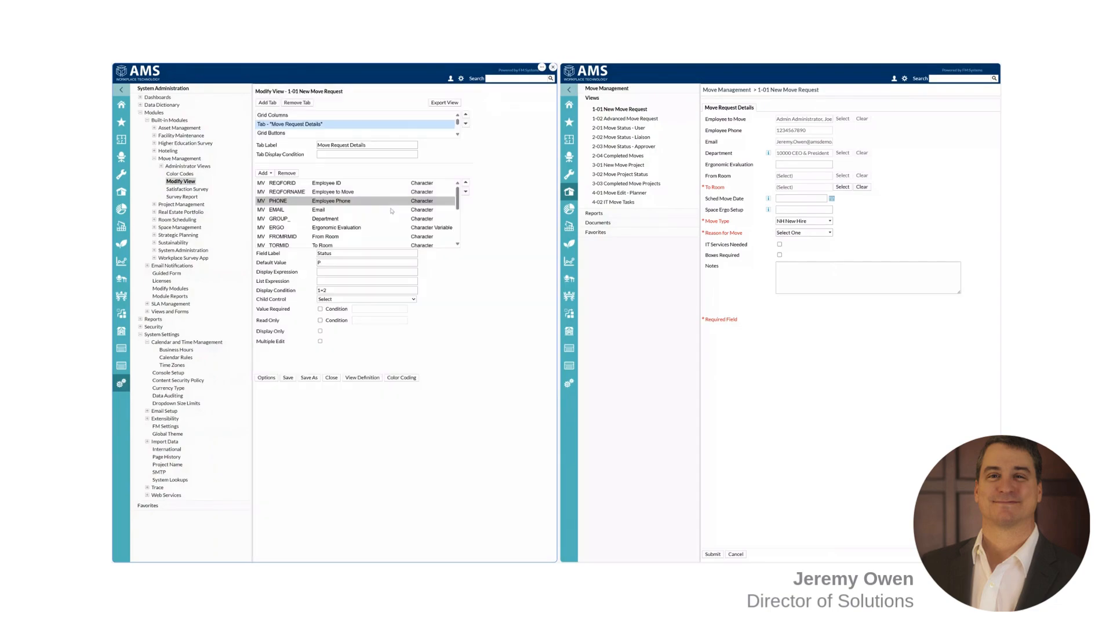
{"action": "scroll", "coordinate": [458, 202], "scroll_direction": "down", "scroll_amount": 1}
{"action": "scroll", "coordinate": [458, 201], "scroll_direction": "down", "scroll_amount": 6}
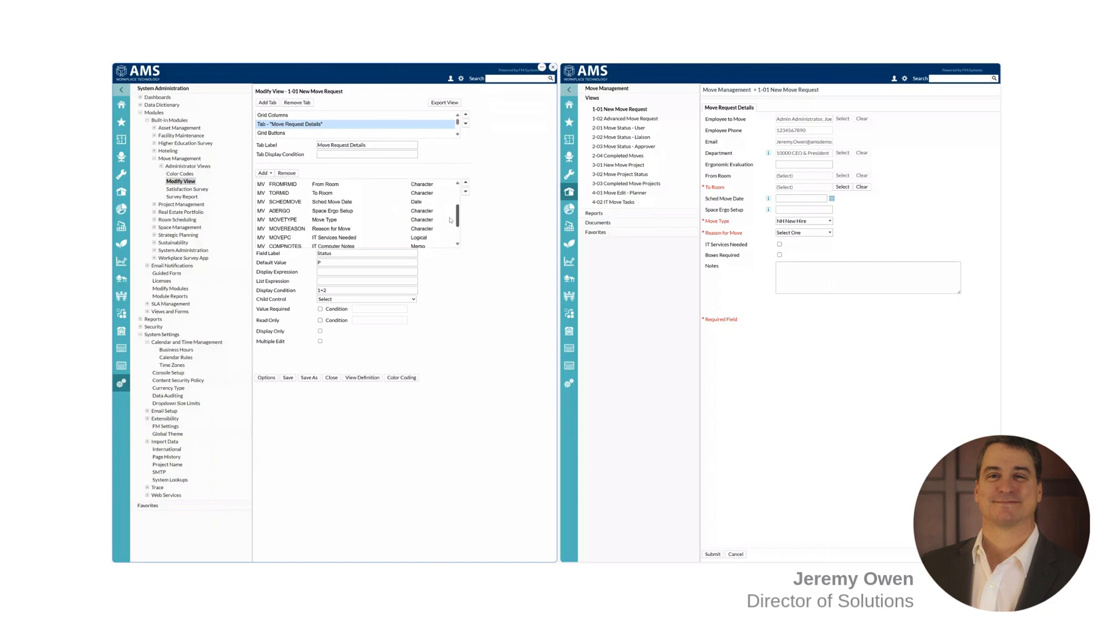
{"action": "left_click", "coordinate": [346, 202]}
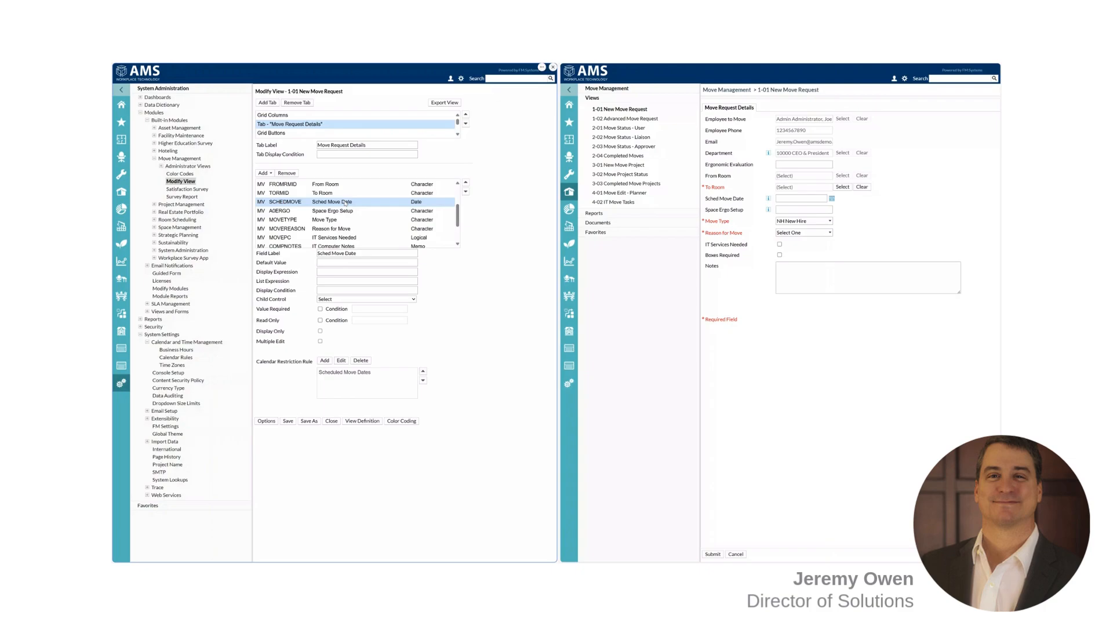
Inspect the field's Scheduled Move Dates restriction and check the Sched Move Date calendar on the new move request form
{"action": "left_click", "coordinate": [361, 372]}
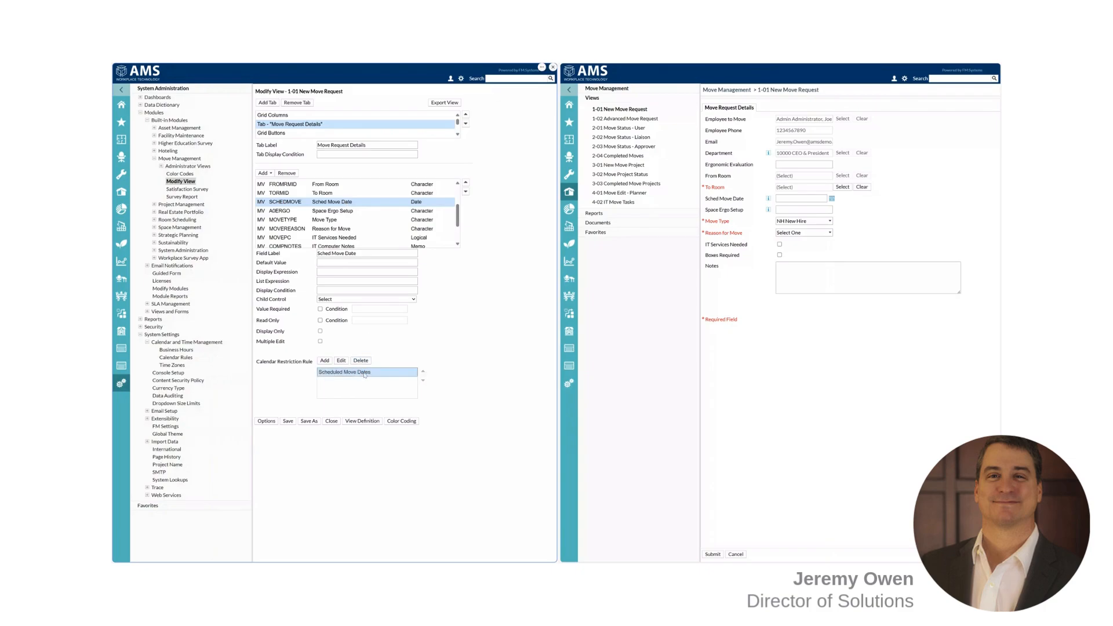
{"action": "left_click", "coordinate": [832, 199]}
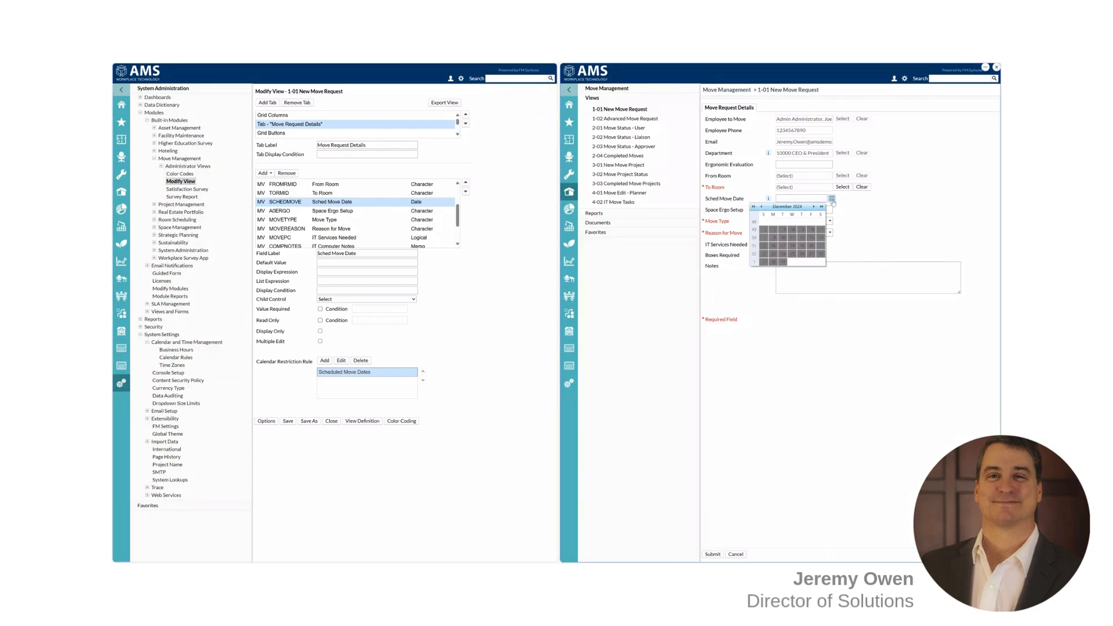
{"action": "left_click", "coordinate": [859, 211]}
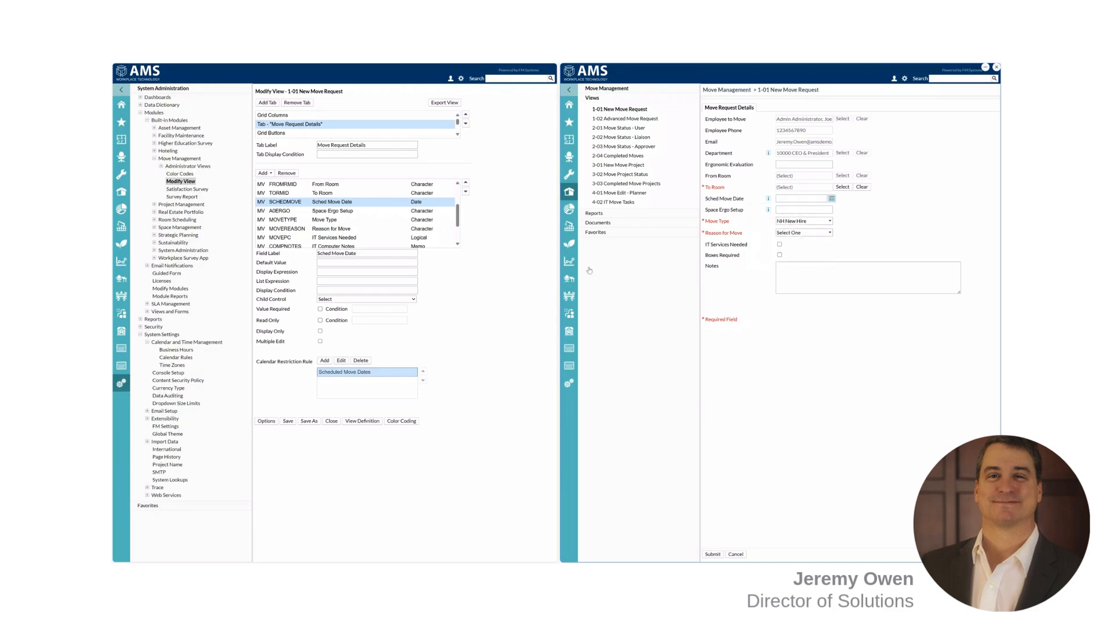
Add a calendar restriction rule described "Mon, Wed, 5 days lead" for site NY New York, using the calendar restriction of the same name
{"action": "left_click", "coordinate": [324, 361]}
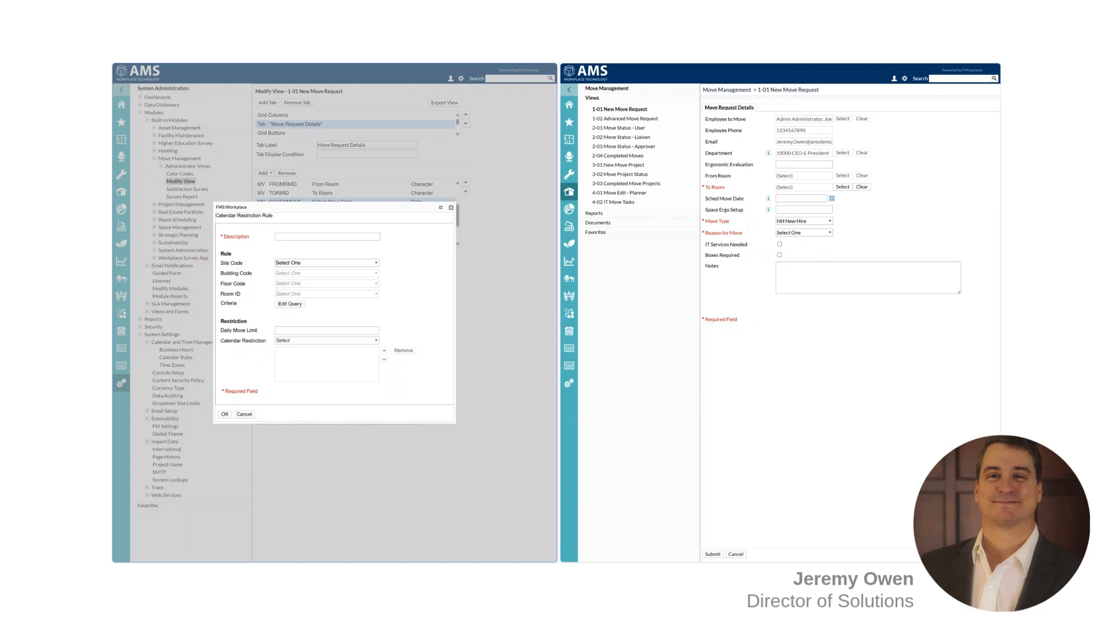
{"action": "left_click", "coordinate": [289, 236]}
{"action": "key", "text": "ctrl+v"}
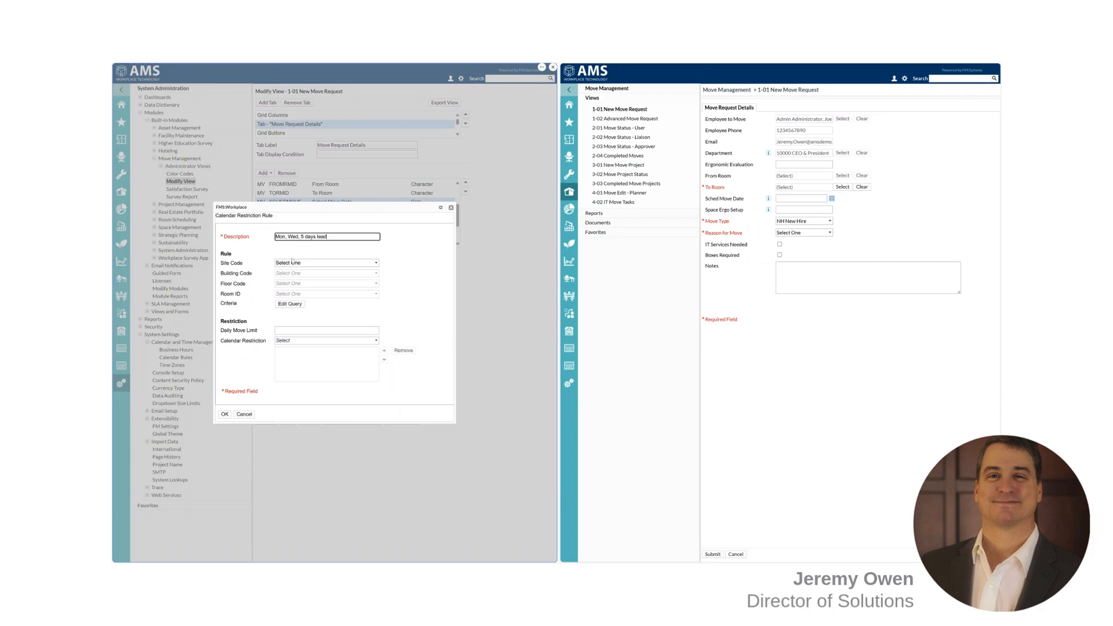
{"action": "left_click", "coordinate": [293, 262]}
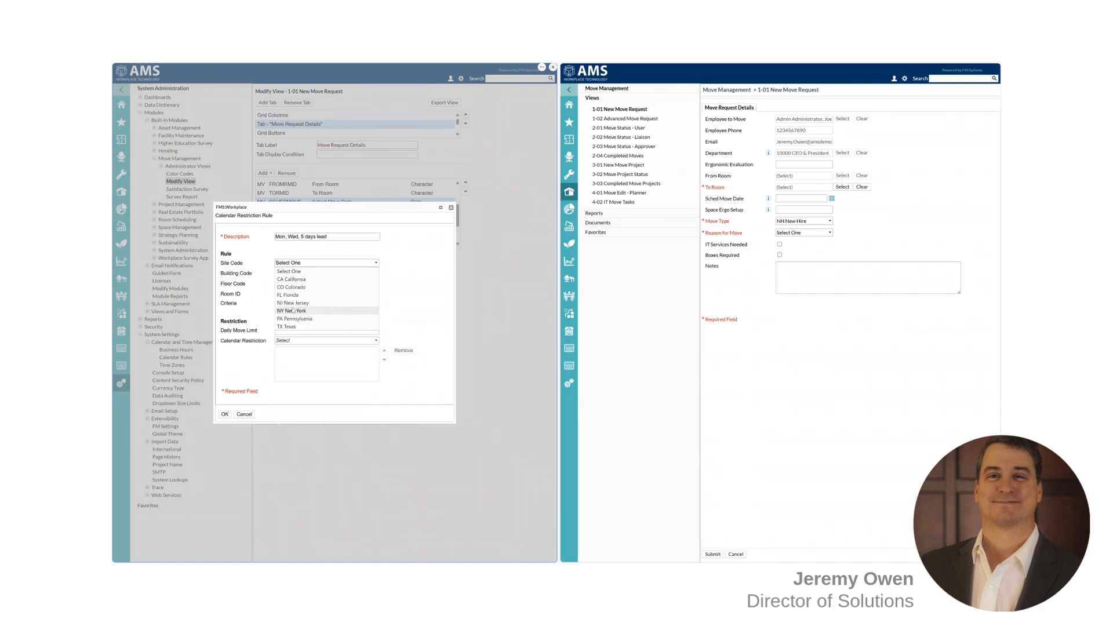
{"action": "left_click", "coordinate": [293, 310]}
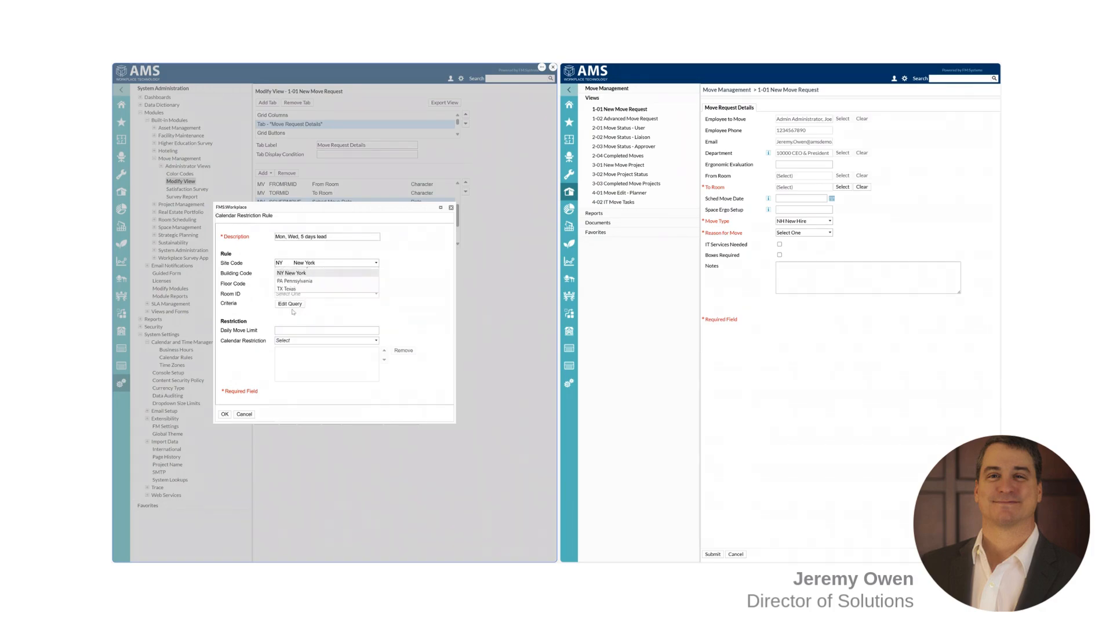
{"action": "left_click", "coordinate": [290, 340]}
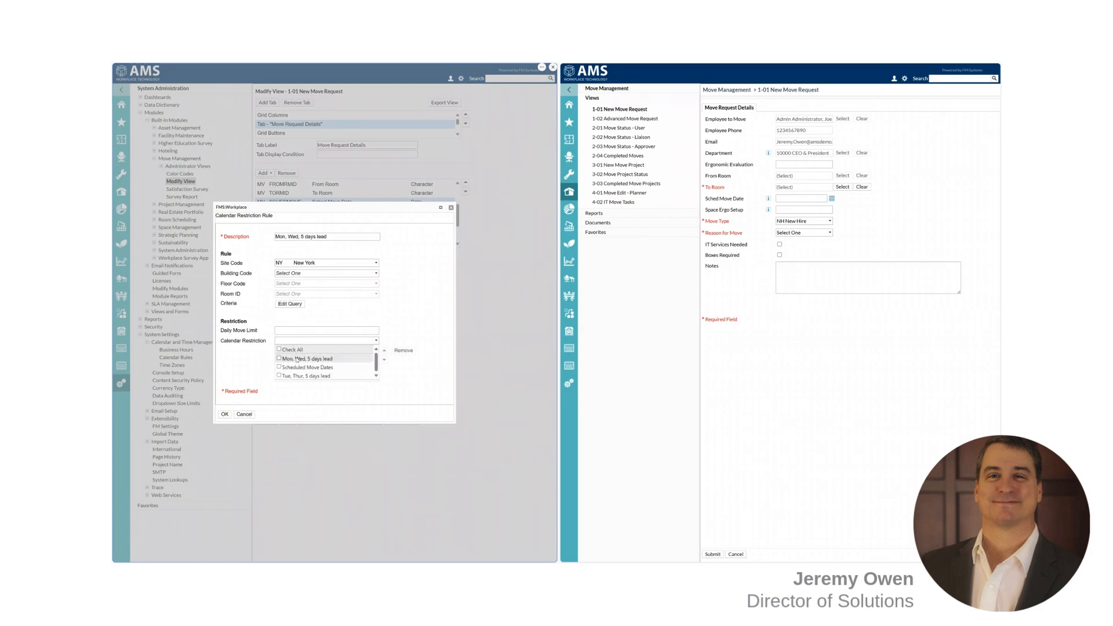
{"action": "left_click", "coordinate": [297, 359]}
{"action": "left_click", "coordinate": [299, 390]}
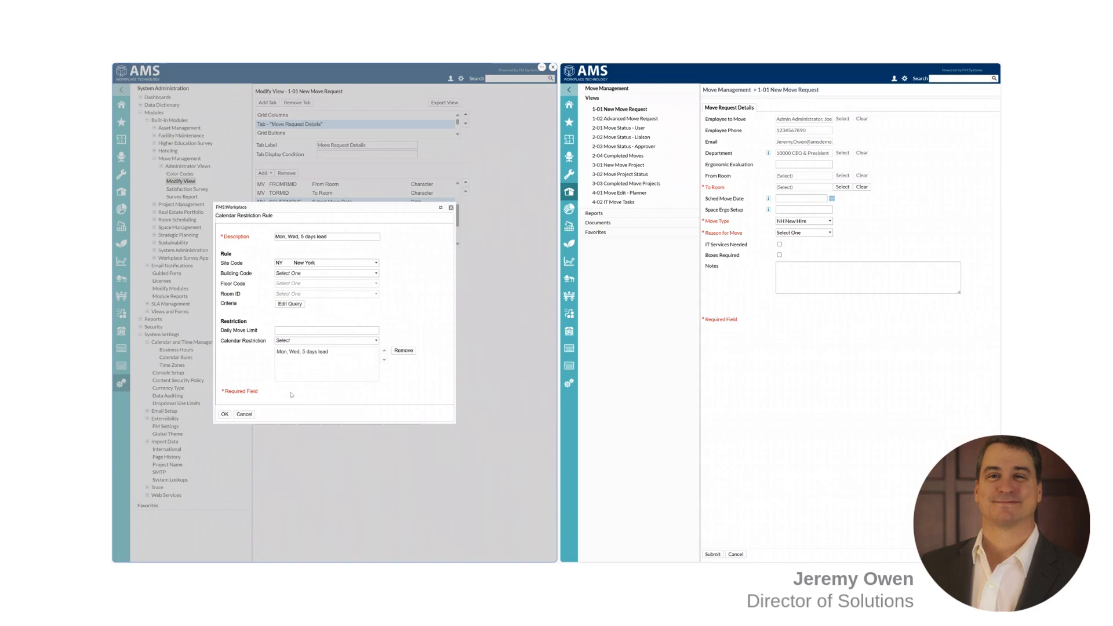
{"action": "left_click", "coordinate": [225, 415]}
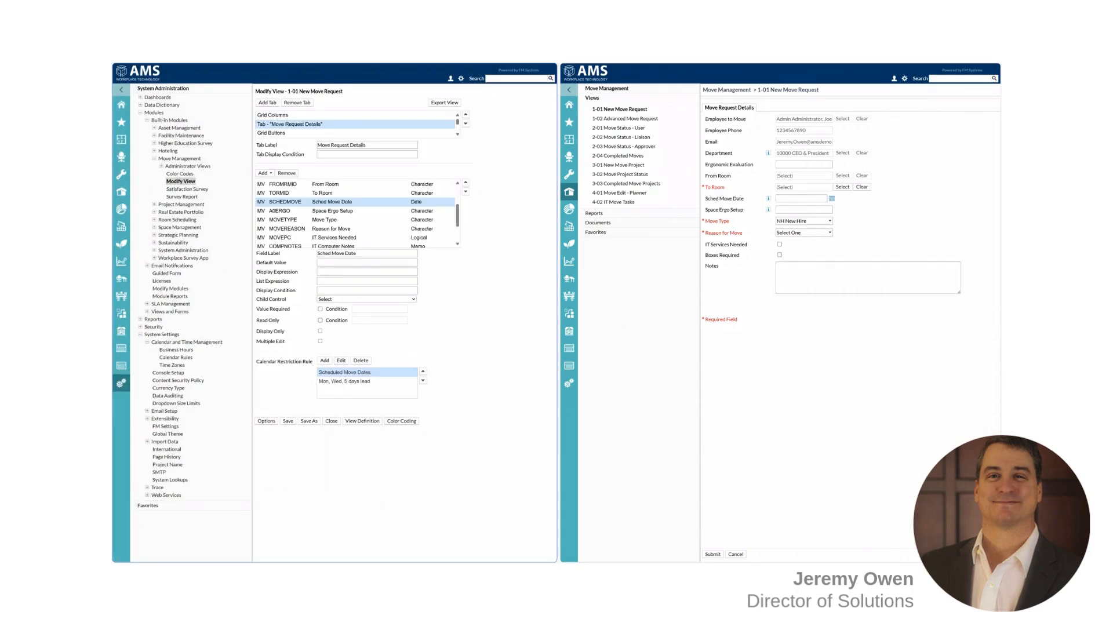
Add a calendar restriction rule described "Tue, Thur, 5 days lead" for site NJ New Jersey, using the calendar restriction of the same name
{"action": "left_click", "coordinate": [324, 361]}
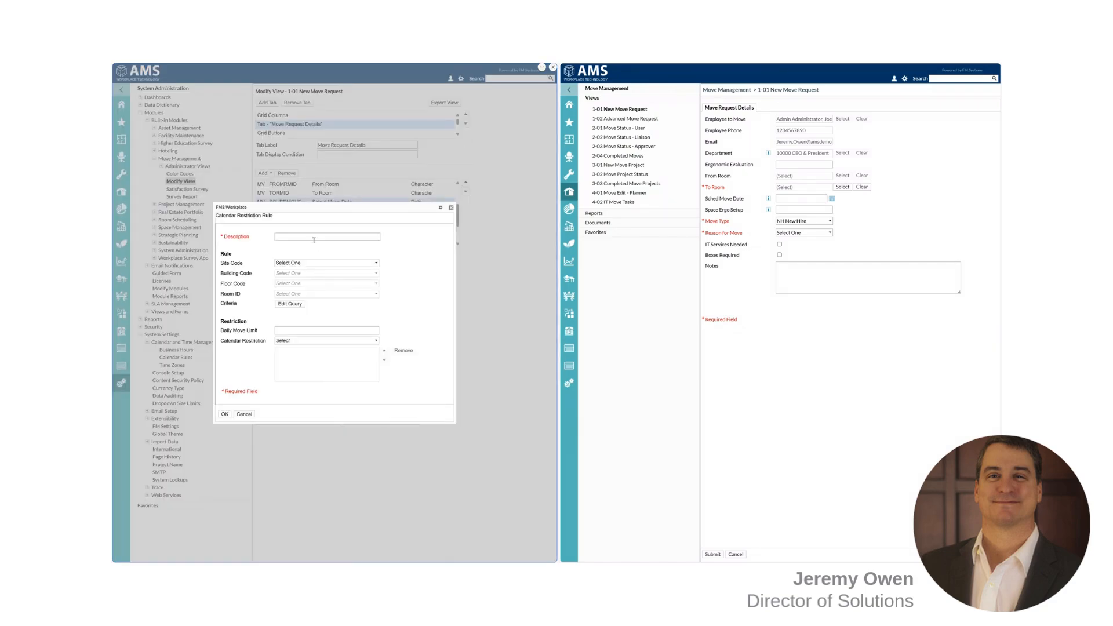
{"action": "left_click", "coordinate": [293, 237]}
{"action": "type", "text": "Tue, Thur, 5 days lead"}
{"action": "left_click", "coordinate": [286, 264]}
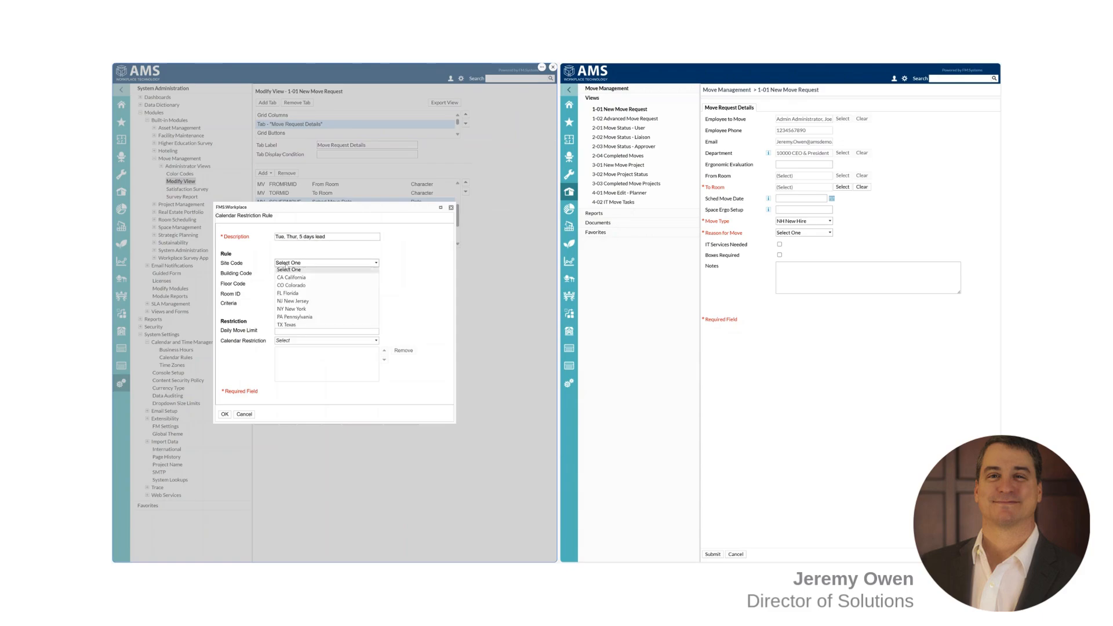
{"action": "left_click", "coordinate": [293, 303]}
{"action": "left_click", "coordinate": [291, 342]}
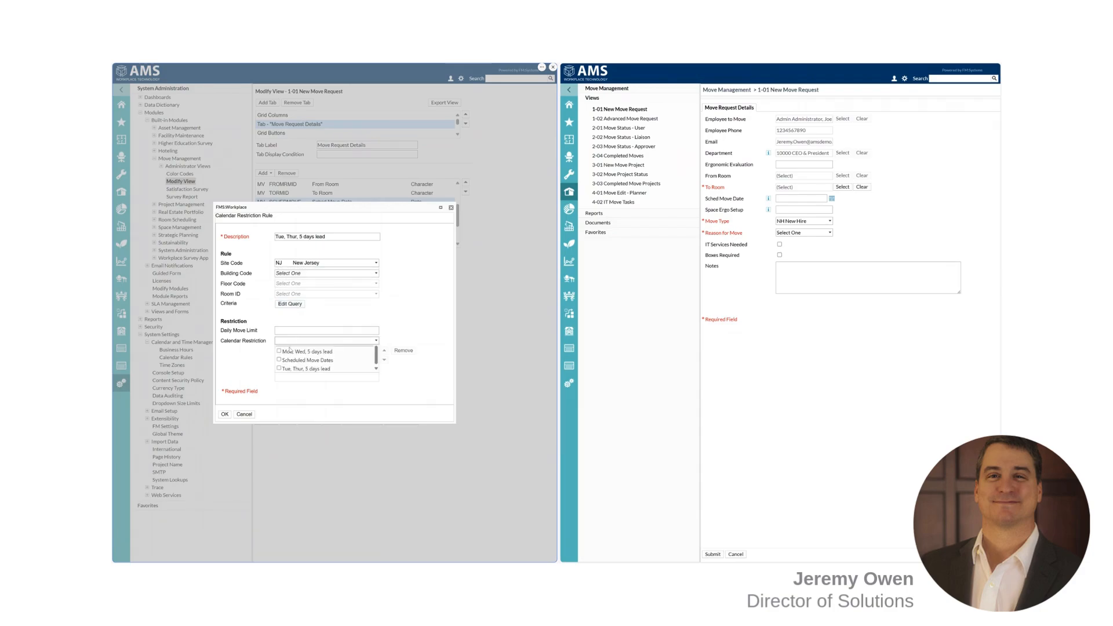
{"action": "left_click", "coordinate": [280, 375]}
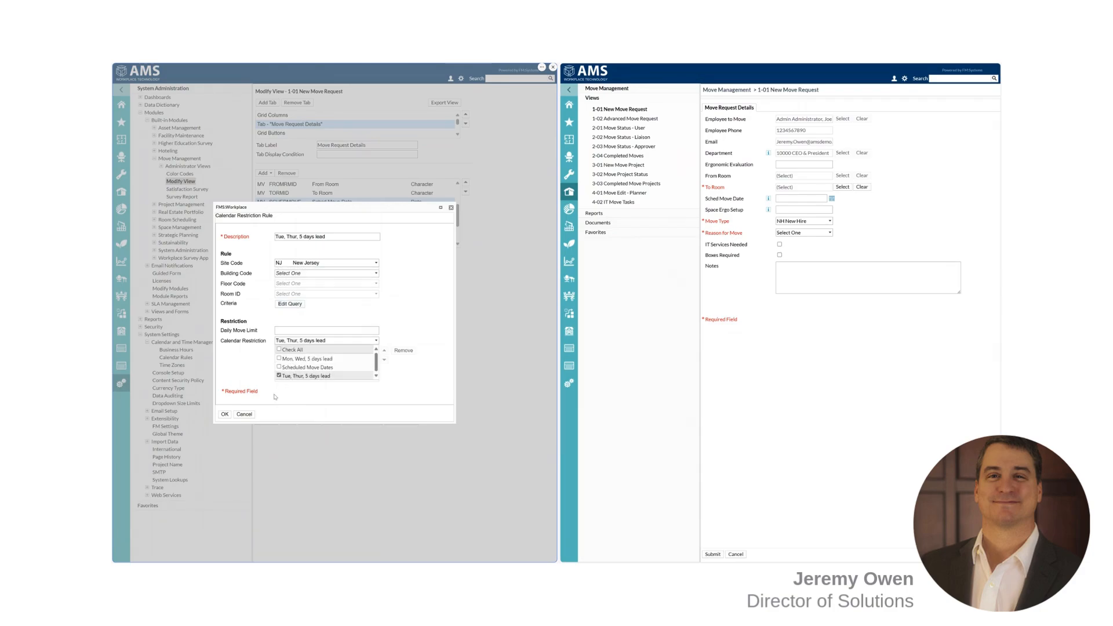
{"action": "left_click", "coordinate": [276, 393]}
{"action": "left_click", "coordinate": [224, 414]}
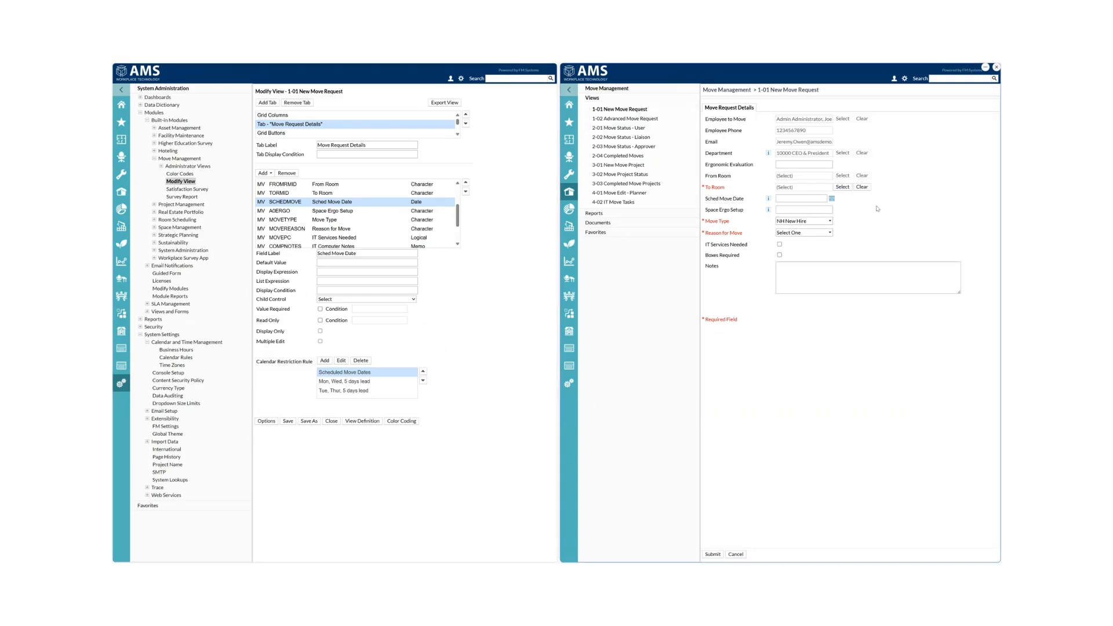
Save the modified view and check the following month in the request form's Sched Move Date calendar without a destination room
{"action": "left_click", "coordinate": [286, 421]}
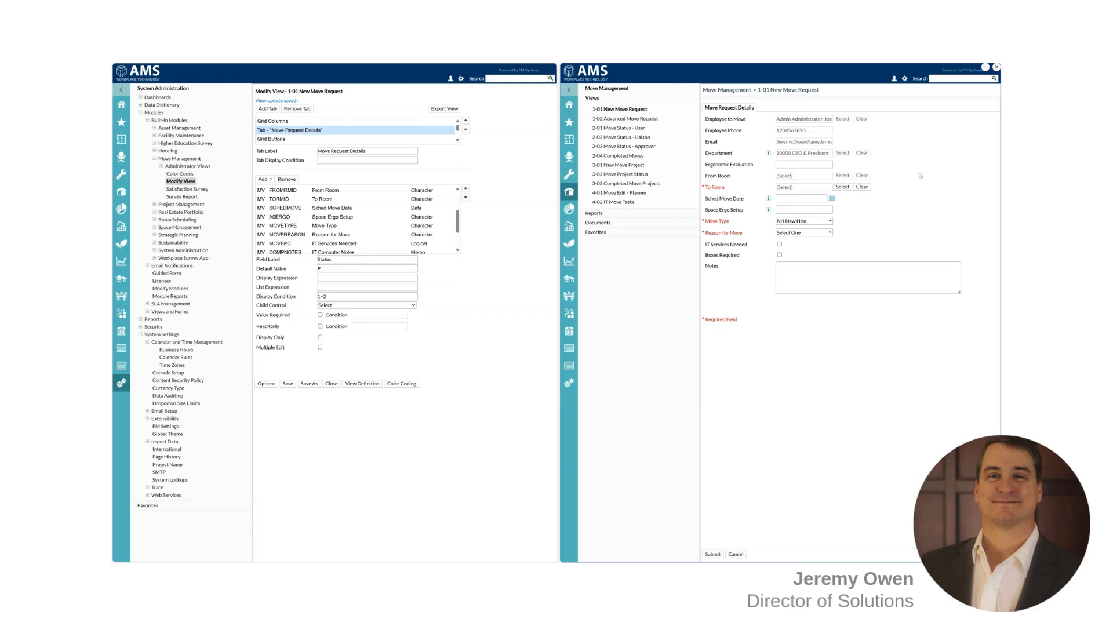
{"action": "left_click", "coordinate": [831, 199]}
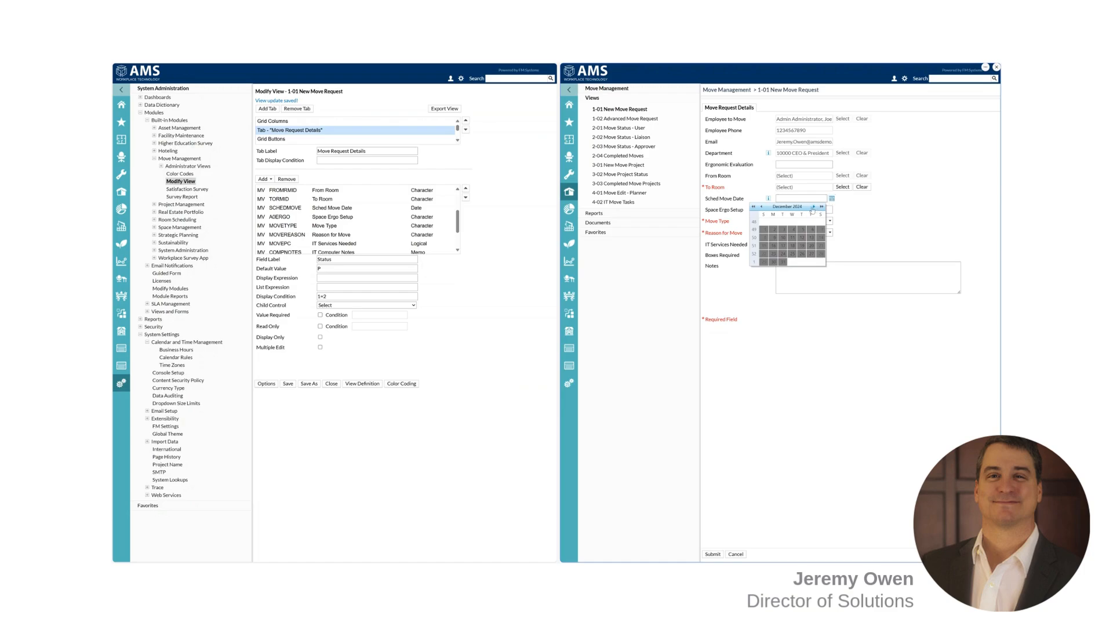
{"action": "left_click", "coordinate": [814, 207]}
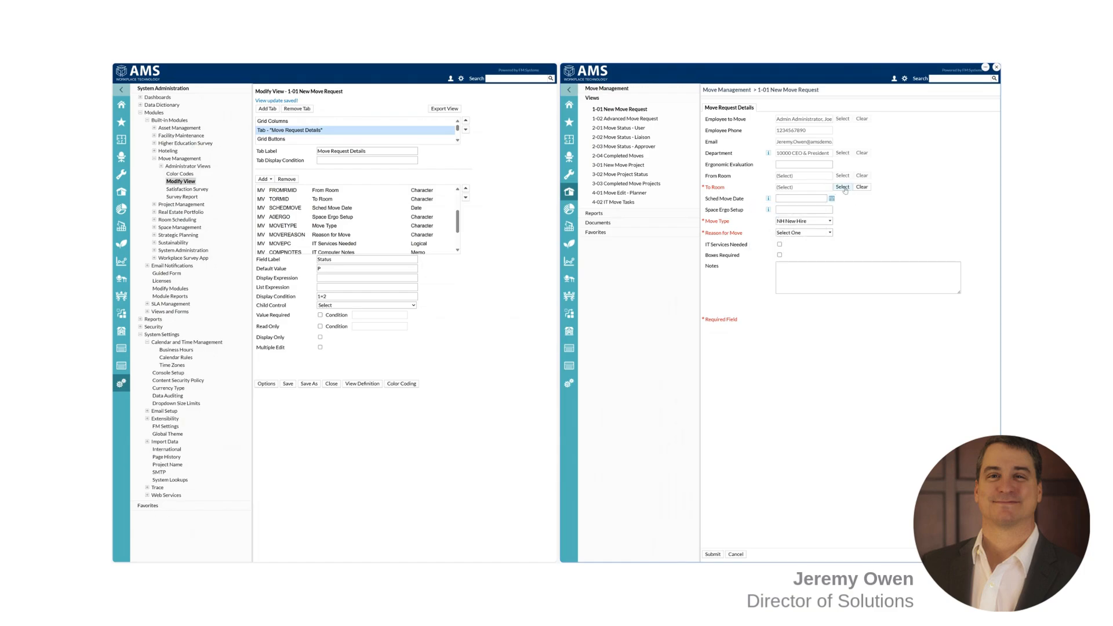
Set To Room to 38-119 on the 38th Floor of EAS Empire Avenue Suites and check the Sched Move Date calendar for January 2025
{"action": "left_click", "coordinate": [842, 187]}
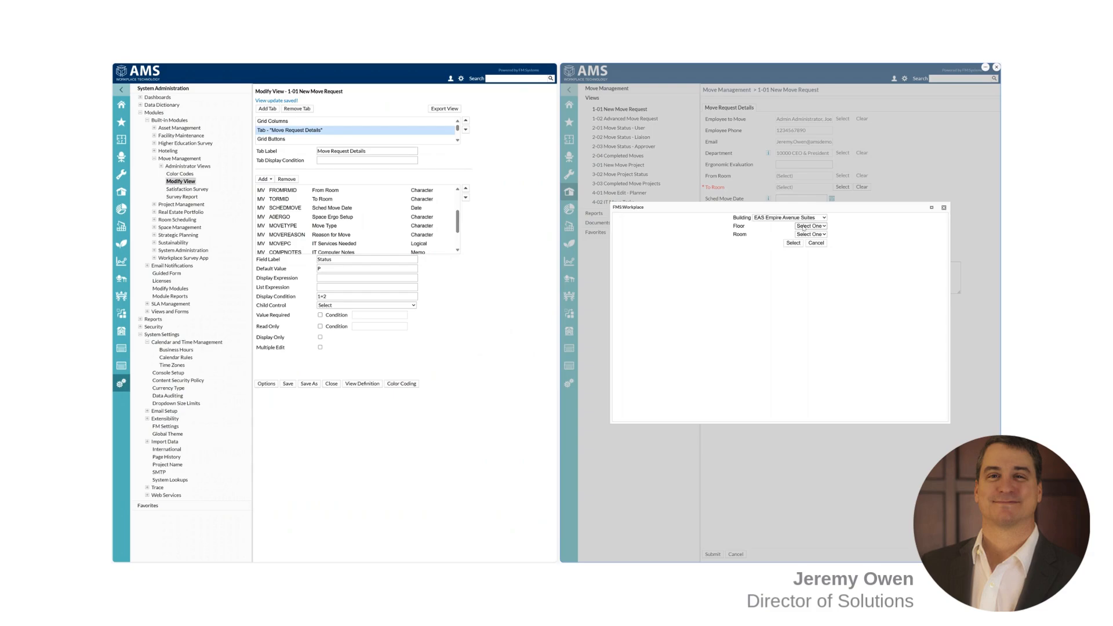
{"action": "left_click", "coordinate": [810, 226]}
{"action": "left_click", "coordinate": [807, 234]}
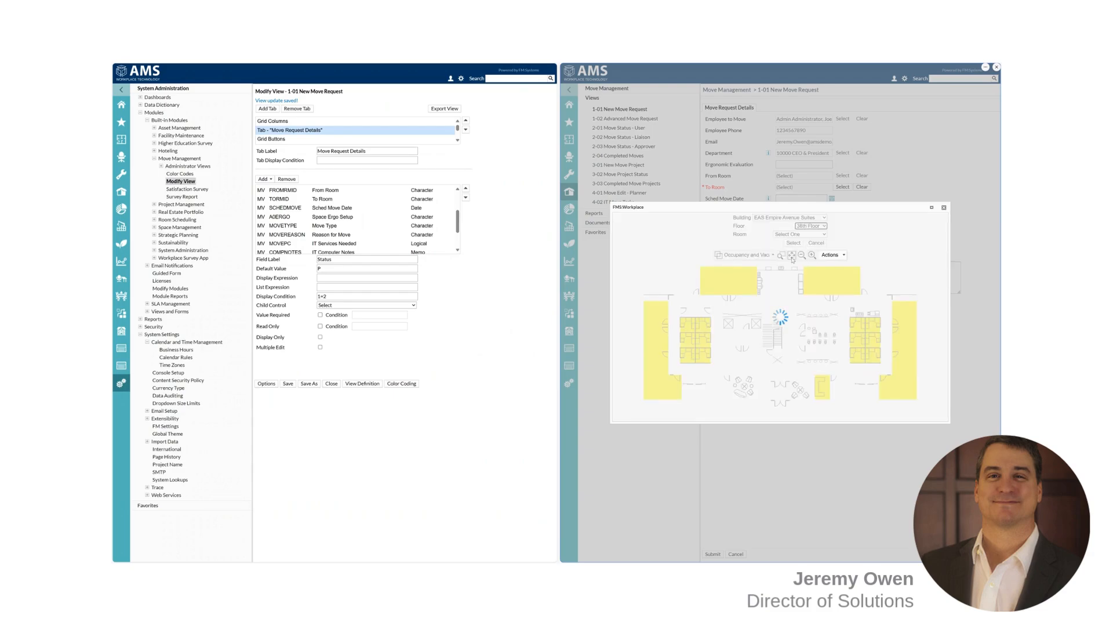
{"action": "left_click", "coordinate": [717, 288]}
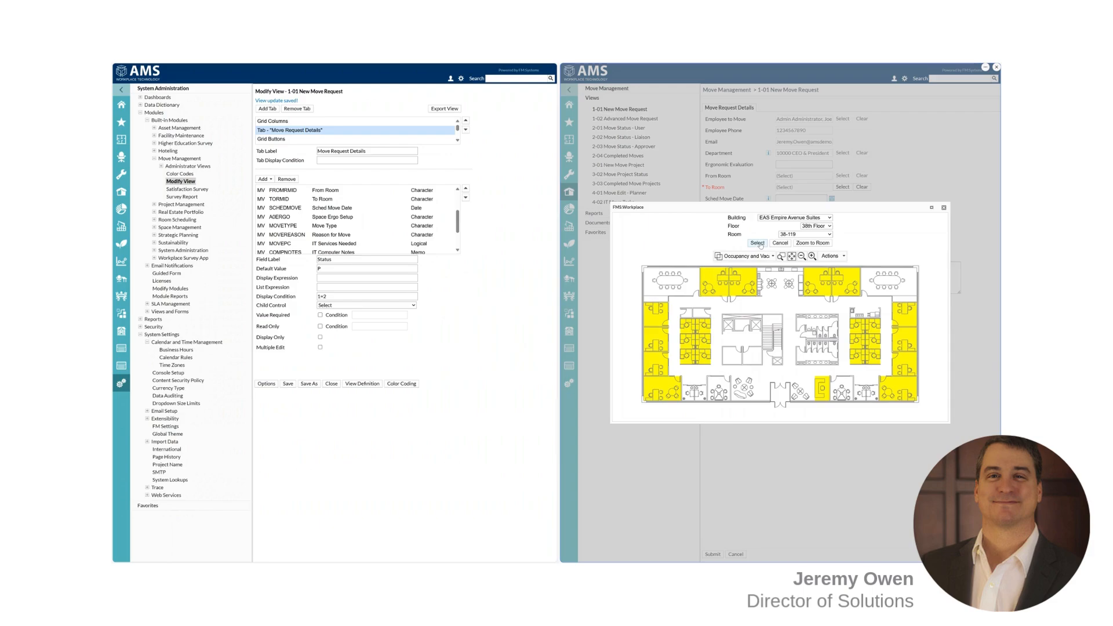
{"action": "left_click", "coordinate": [760, 246]}
{"action": "left_click", "coordinate": [832, 199]}
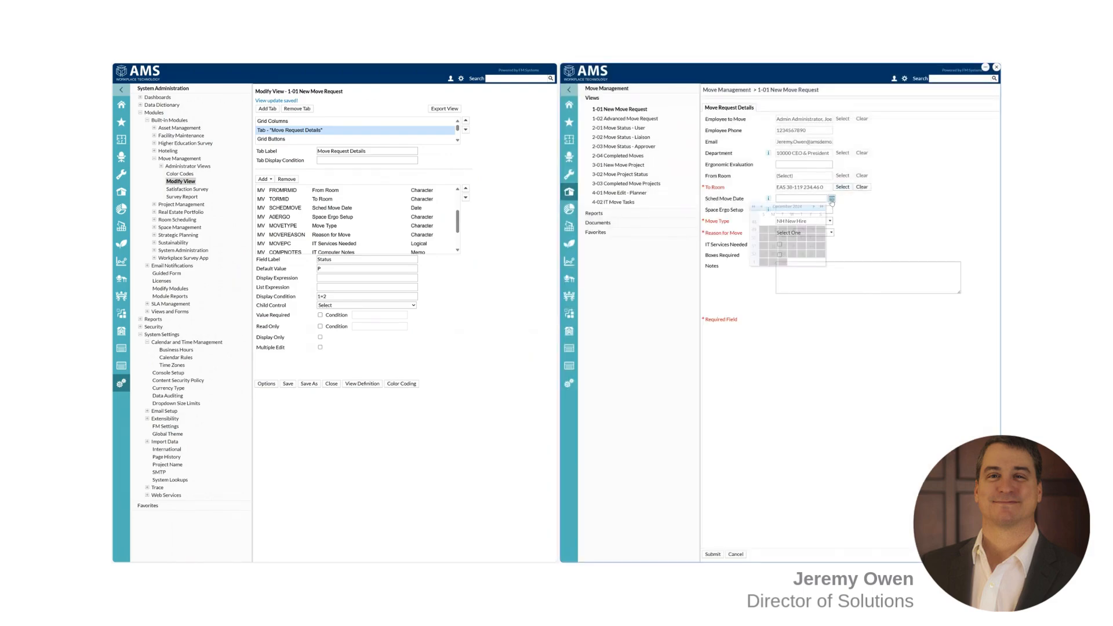
{"action": "left_click", "coordinate": [814, 208]}
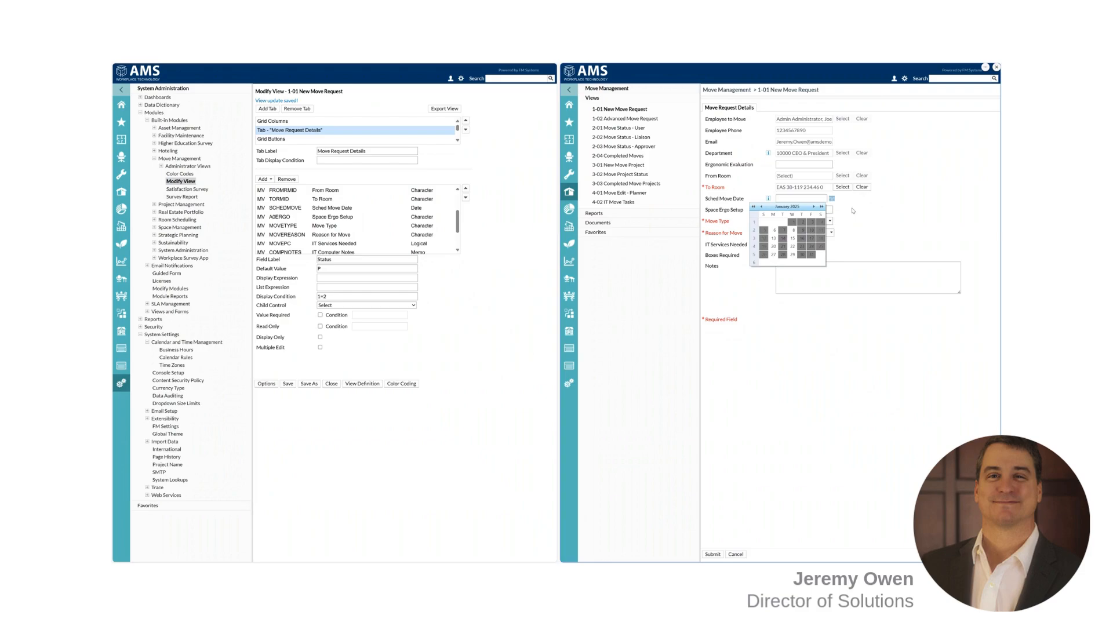
Change To Room to a room in building LPO and check the Sched Move Date calendar for January 2025
{"action": "left_click", "coordinate": [843, 188]}
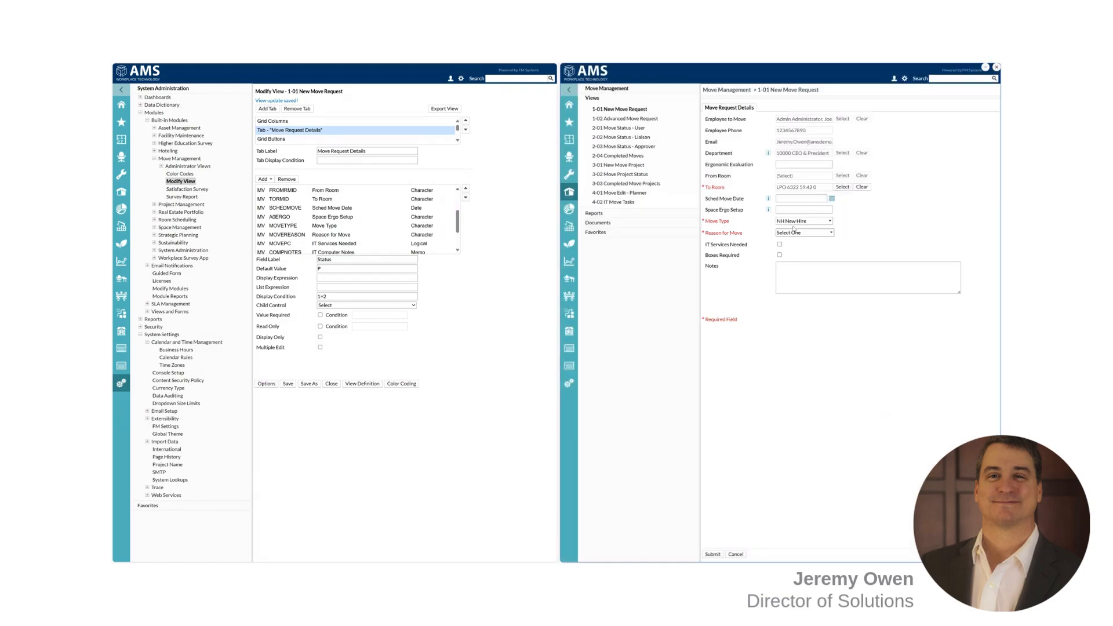
{"action": "left_click", "coordinate": [832, 198]}
{"action": "left_click", "coordinate": [814, 207]}
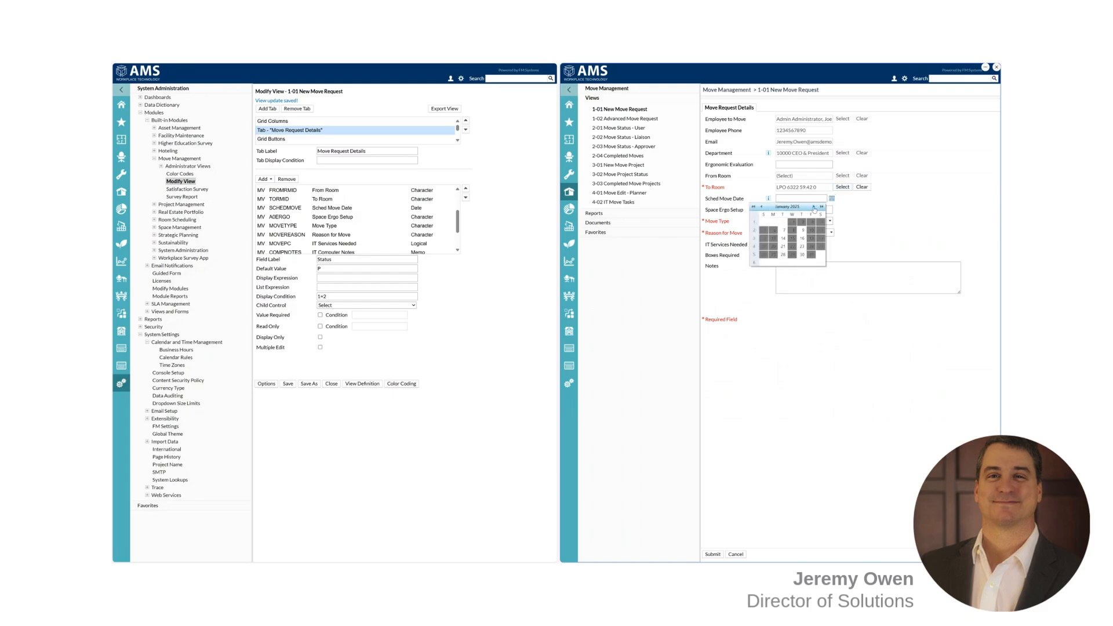
{"action": "left_click", "coordinate": [831, 199]}
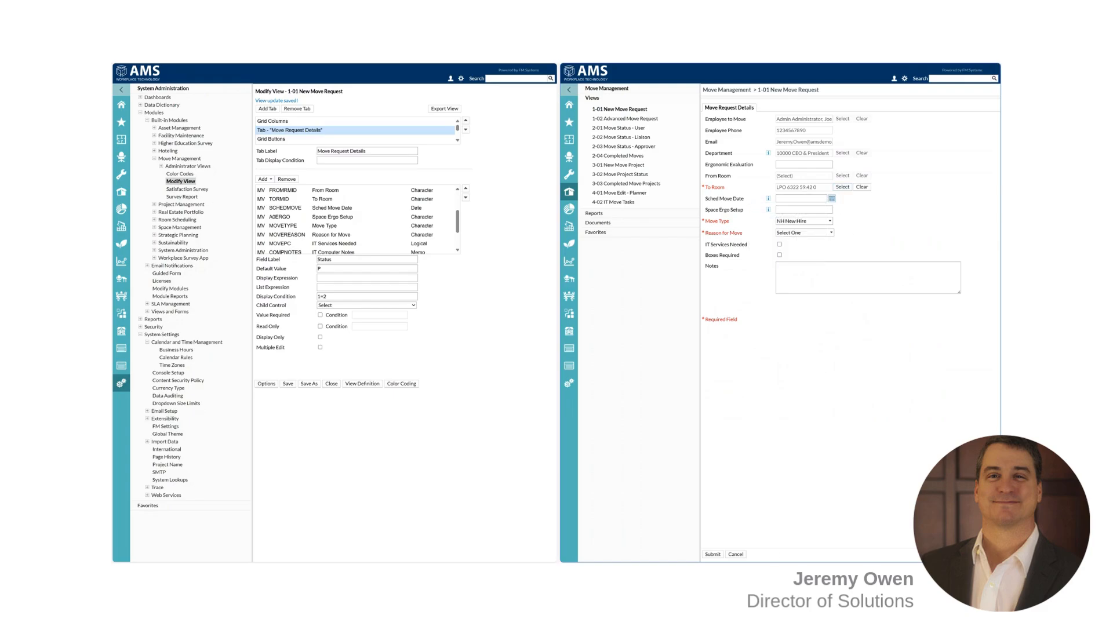